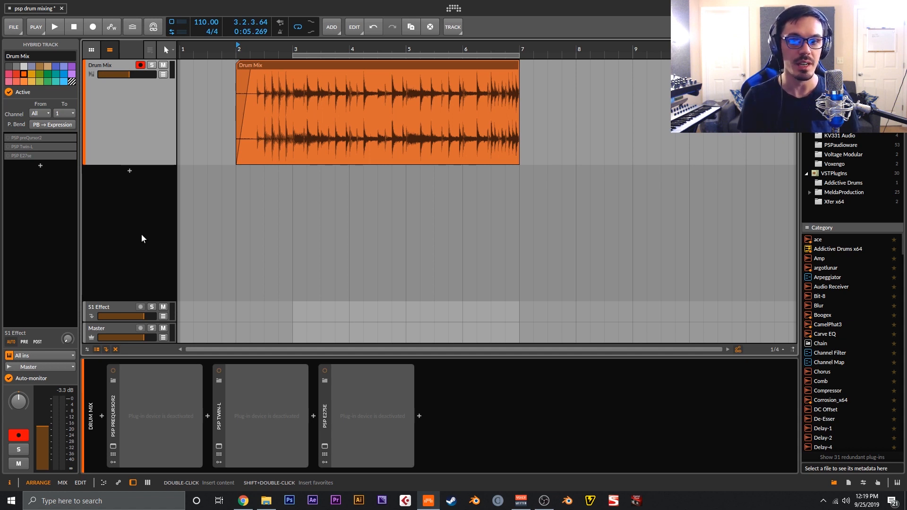
Play back the Drum Mix loop with all of its plug-ins deactivated
key("space")
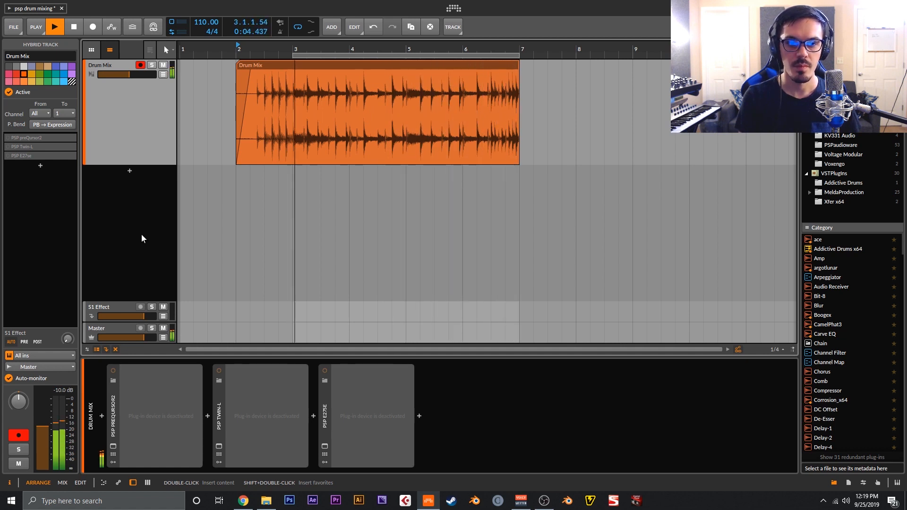
key("space")
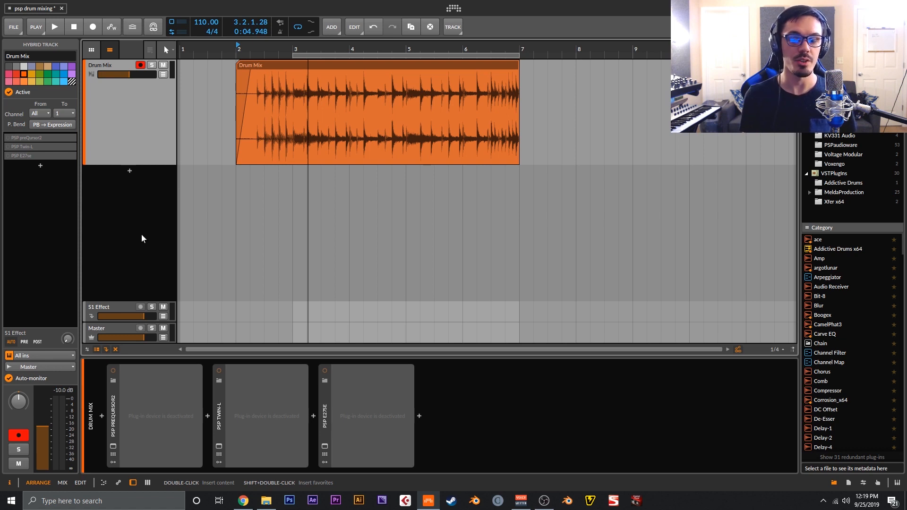
Activate PSP preQursor2, PSP Twin-L and PSP E27se on the Drum Mix track and play the loop through them
left_click(50, 155)
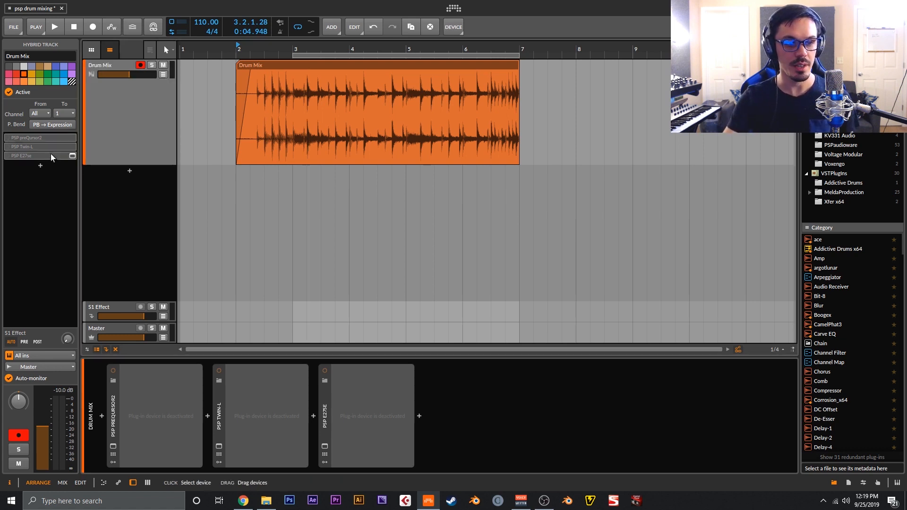
left_click(47, 140, "shift")
key("alt+a")
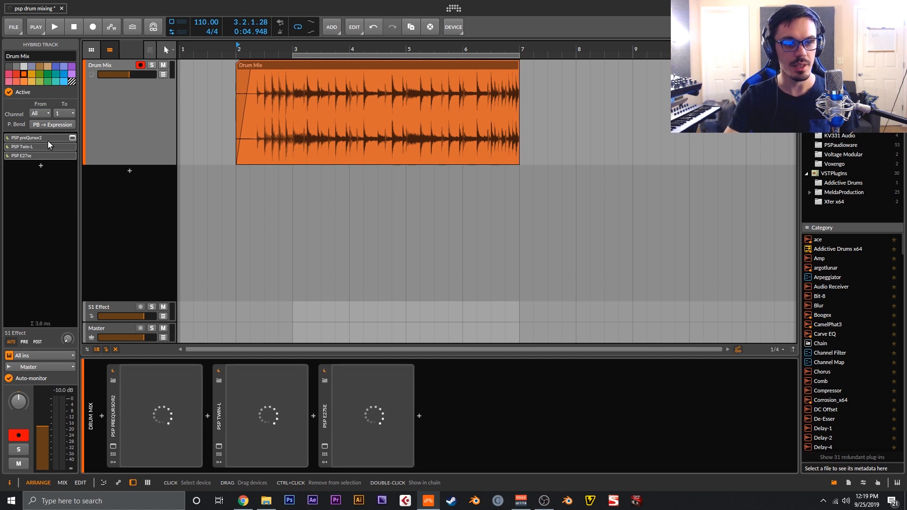
key("space")
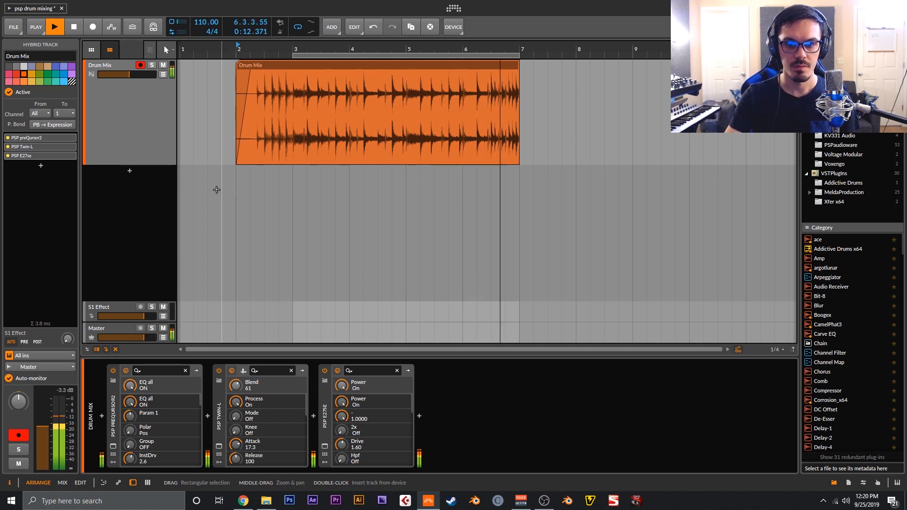
key("space")
Bypass PSP E27se and PSP preQursor2, audition the loop through PSP Twin-L alone, and re-enable both plug-ins
left_click(7, 155)
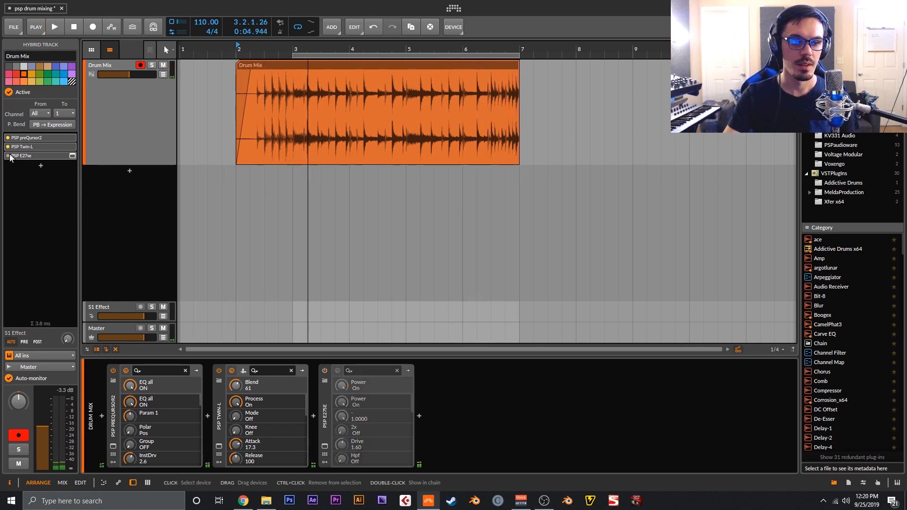
left_click(8, 138)
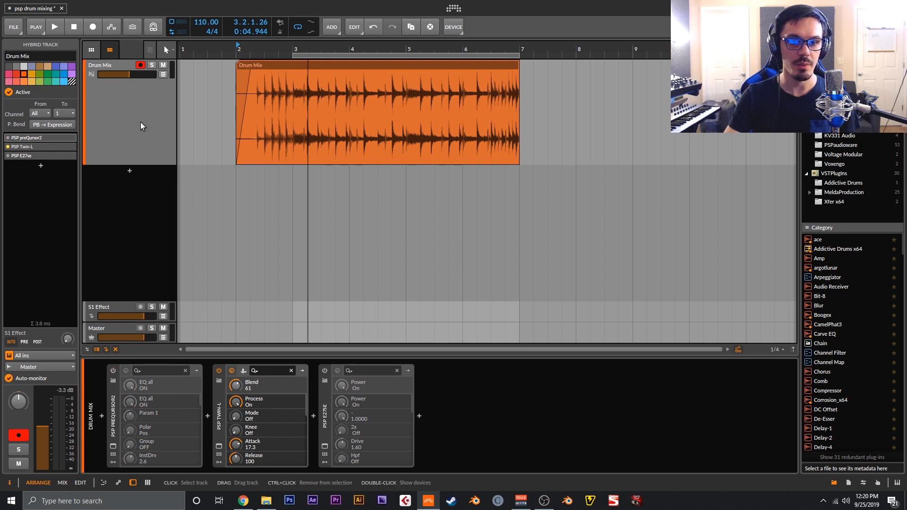
key("space")
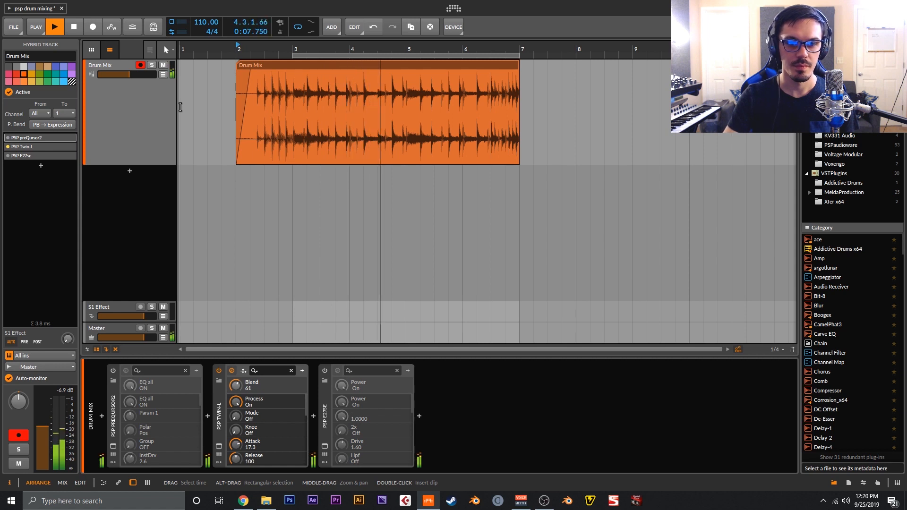
key("space")
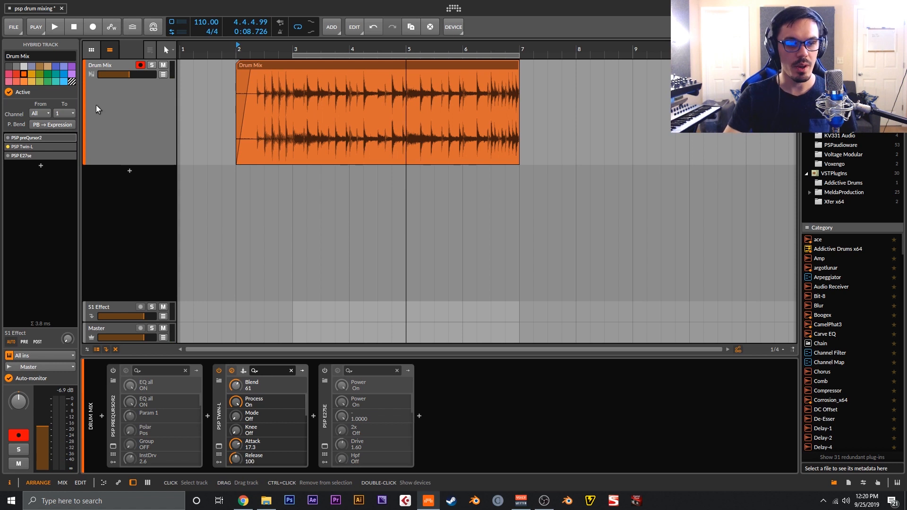
left_click(7, 137)
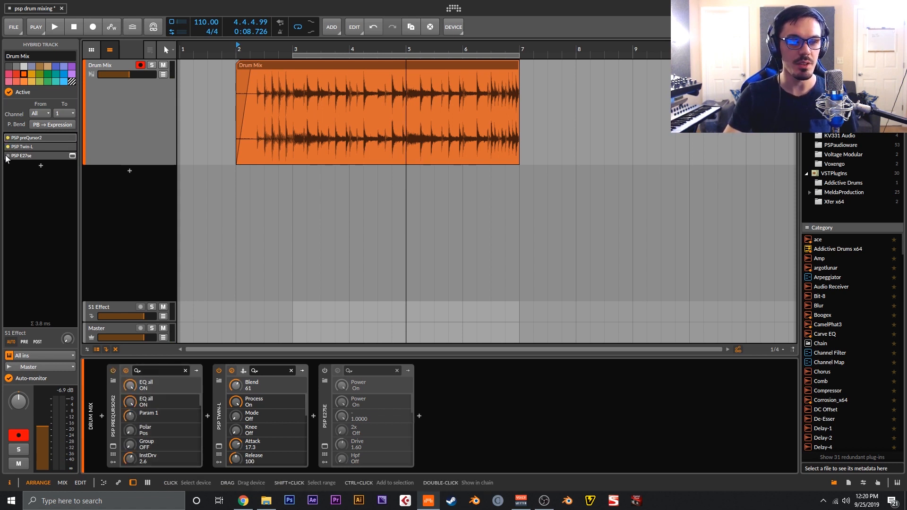
left_click(8, 155)
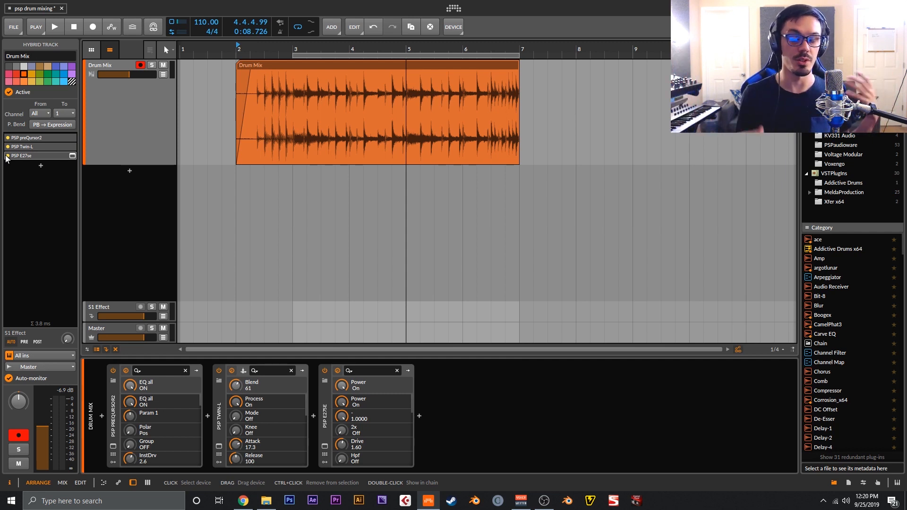
Bypass PSP preQursor2 and PSP E27se, and open the PSP Twin-L window clear of the drum clip
left_click(113, 371)
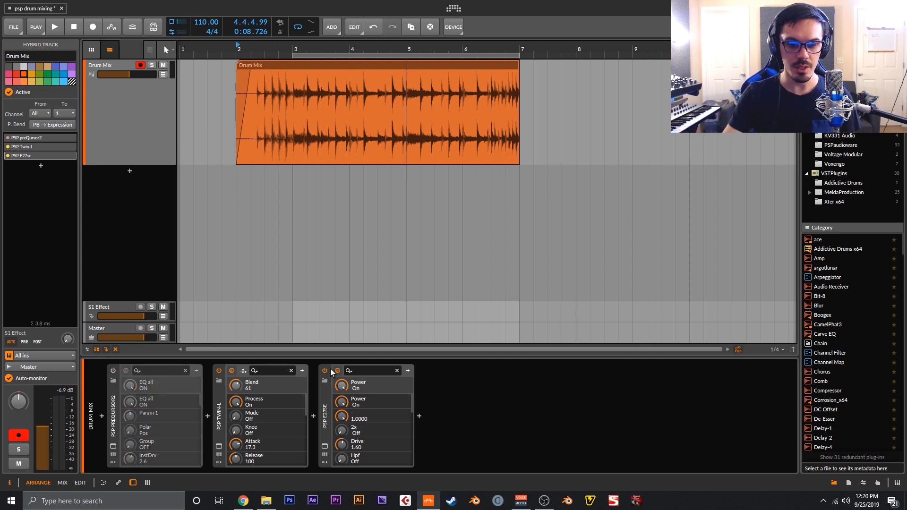
left_click(325, 370)
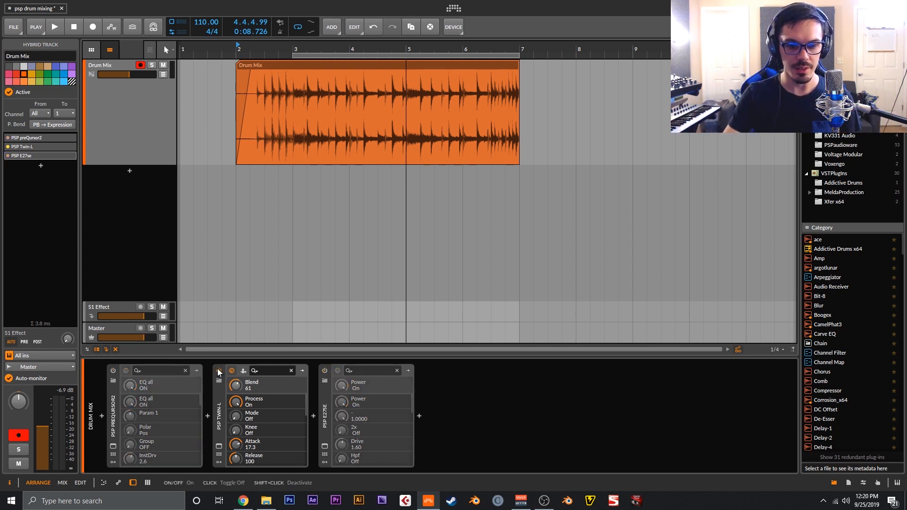
left_click(220, 445)
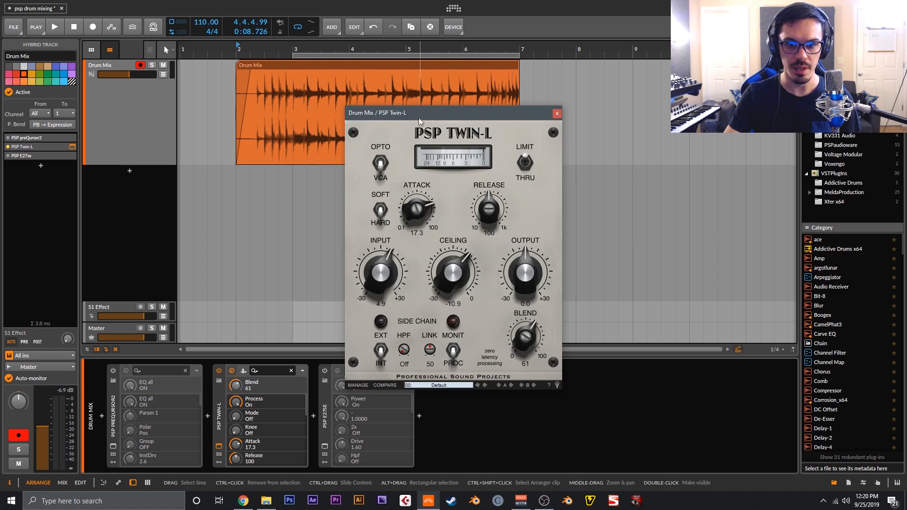
left_click_drag(414, 120, 588, 56)
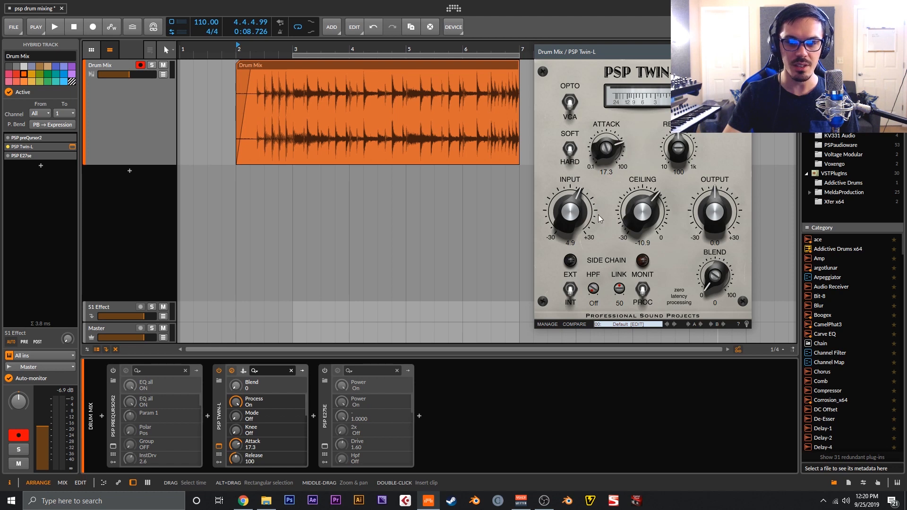
Set PSP Twin-L's input and ceiling to 0.0, attack to 3.2 and blend to 100
left_click_drag(641, 217, 638, 52)
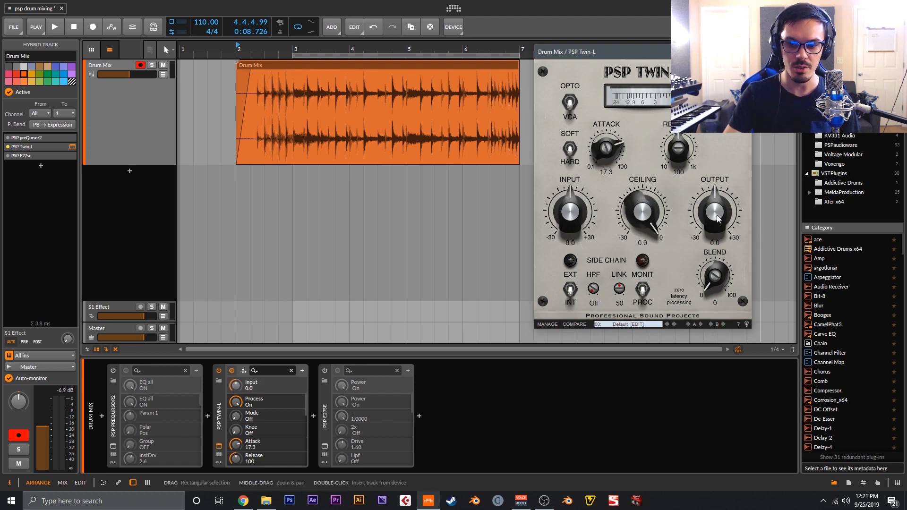
double_click(592, 145)
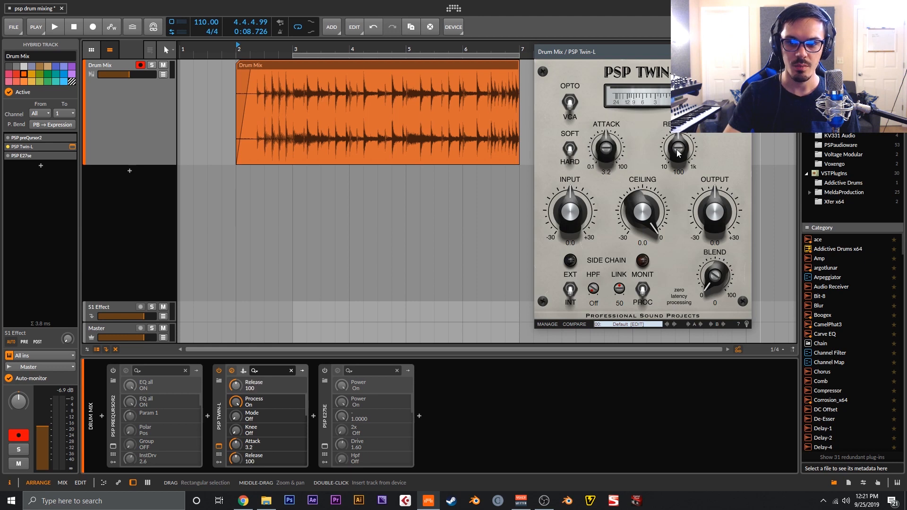
left_click_drag(712, 257, 711, 179)
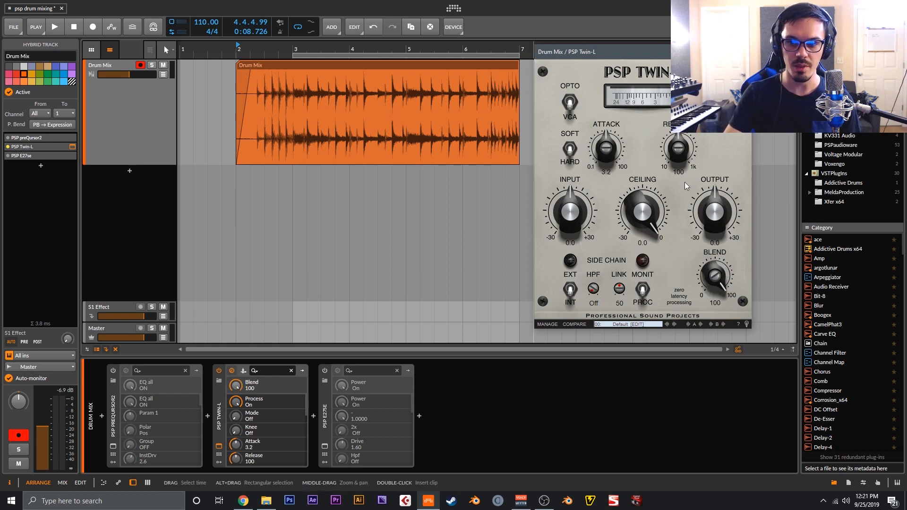
Play the loop with PSP Twin-L bypassed and re-enable it during playback to compare the sound
left_click(218, 371)
key("space")
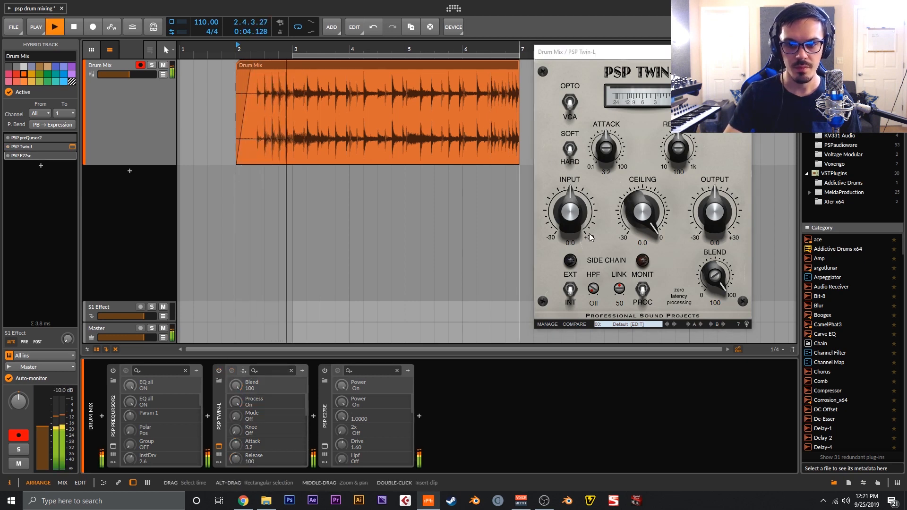
left_click(218, 371)
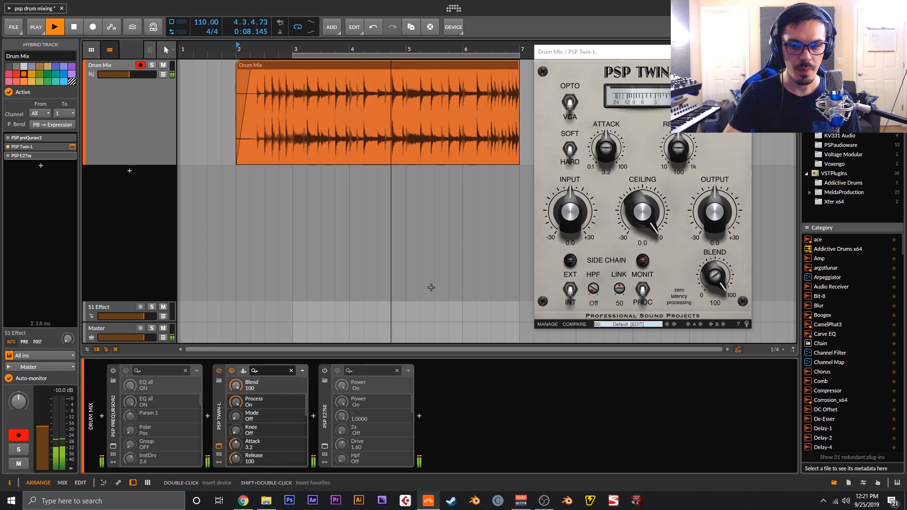
Lower PSP Twin-L's ceiling to -11.0 and raise its input to 5.8 while the loop plays
left_click_drag(630, 211, 633, 252)
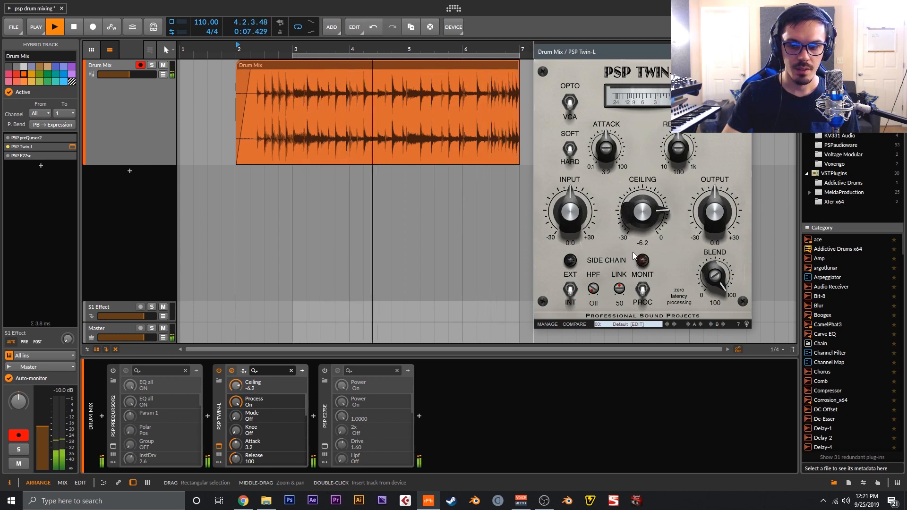
left_click_drag(642, 212, 651, 255)
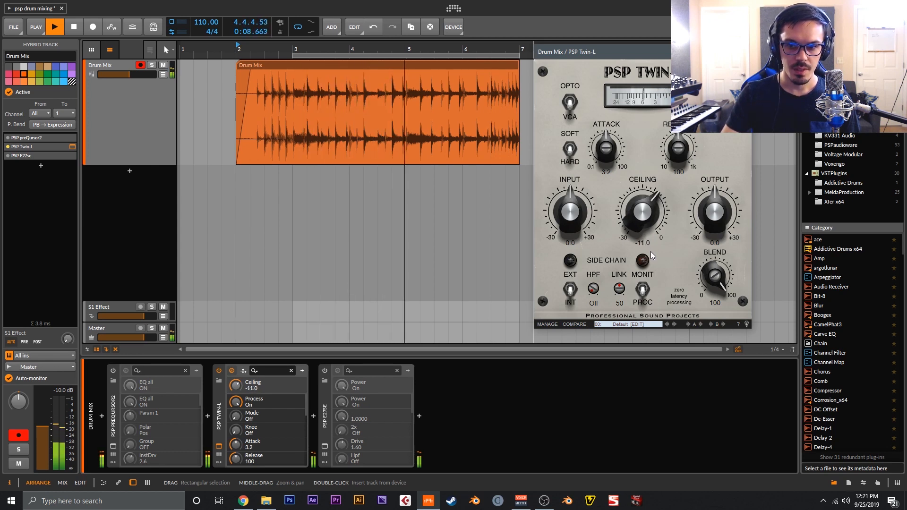
left_click_drag(579, 222, 578, 204)
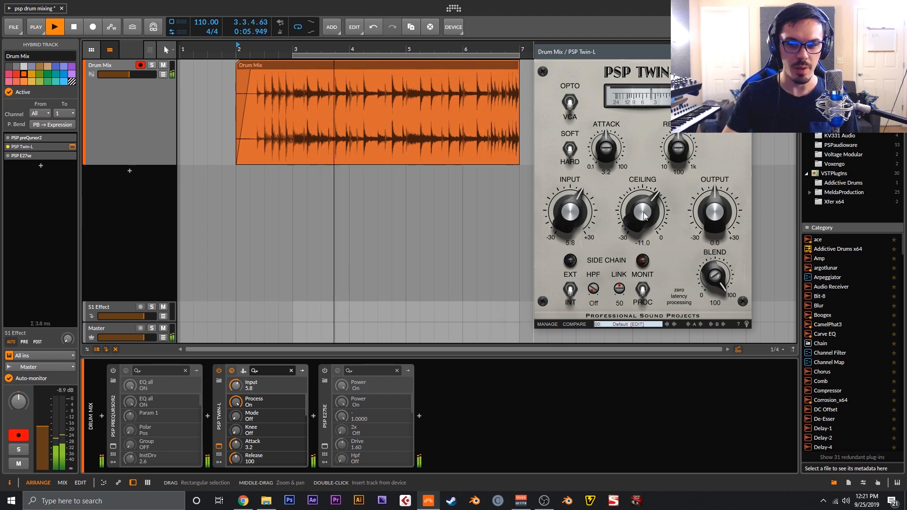
Set PSP Twin-L's attack to 12.2, release to 82 and output to 2.5
left_click_drag(606, 155, 597, 123)
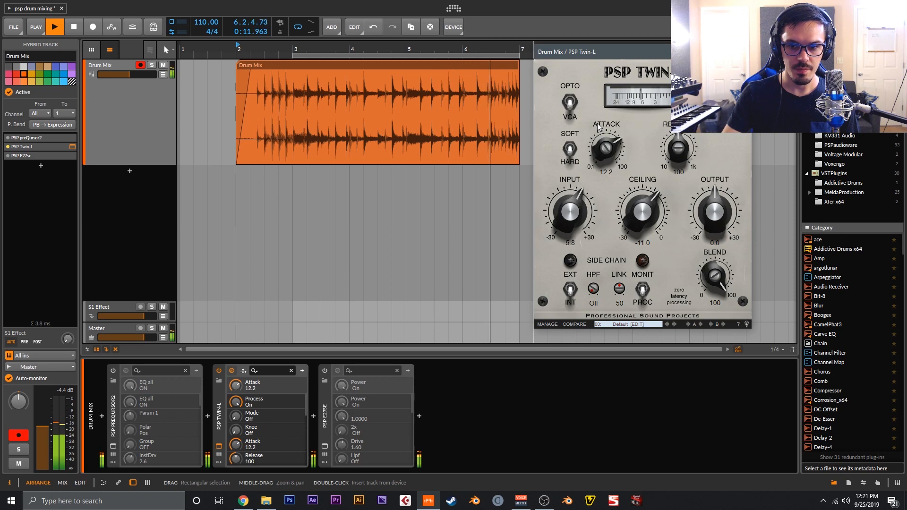
left_click_drag(677, 143, 676, 150)
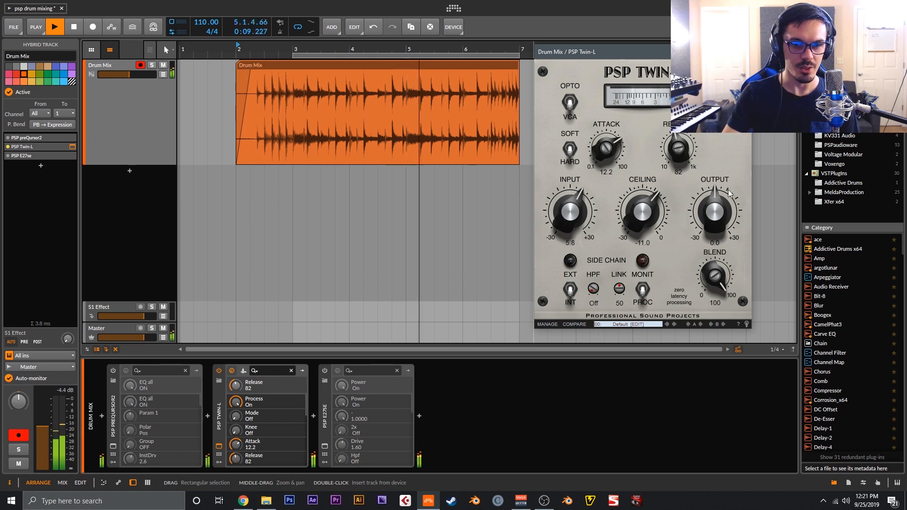
left_click_drag(728, 209, 729, 201)
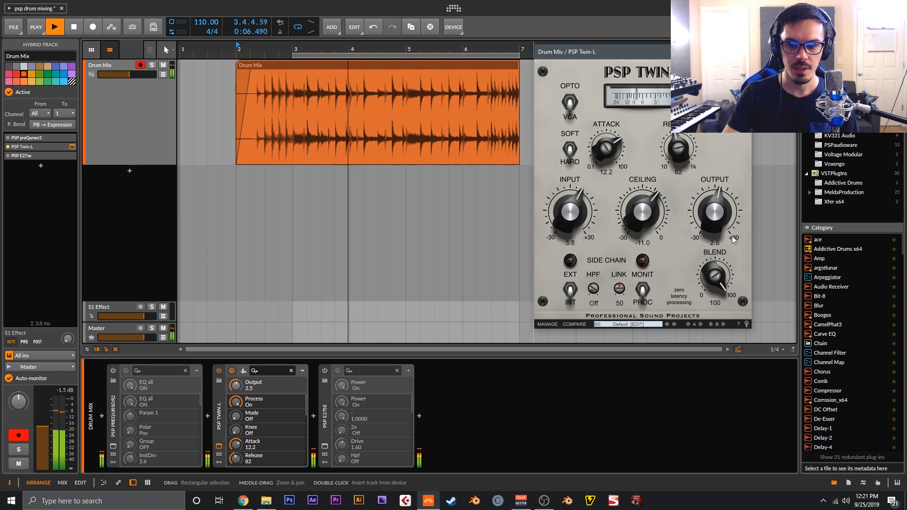
Sweep PSP Twin-L's blend down to 0, set it to 70, then stop playback and close the plug-in window
left_click_drag(717, 274, 721, 279)
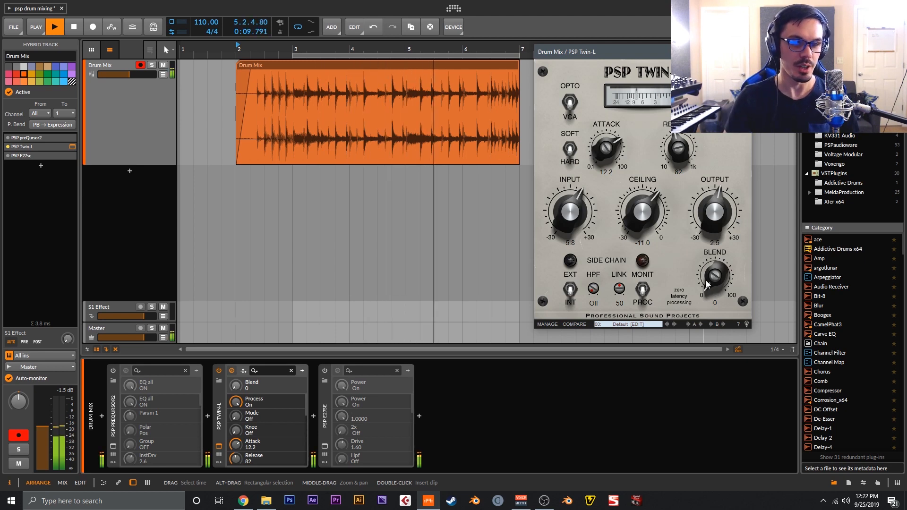
left_click_drag(707, 284, 709, 200)
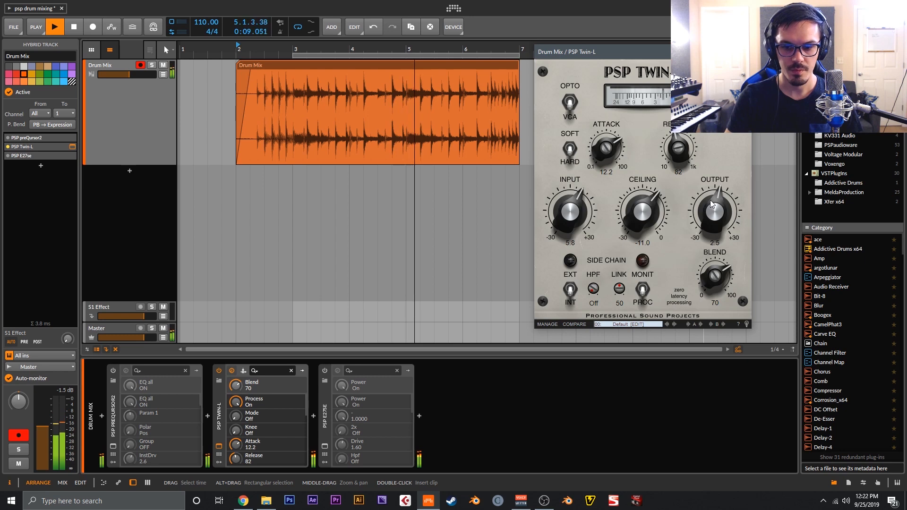
key("space")
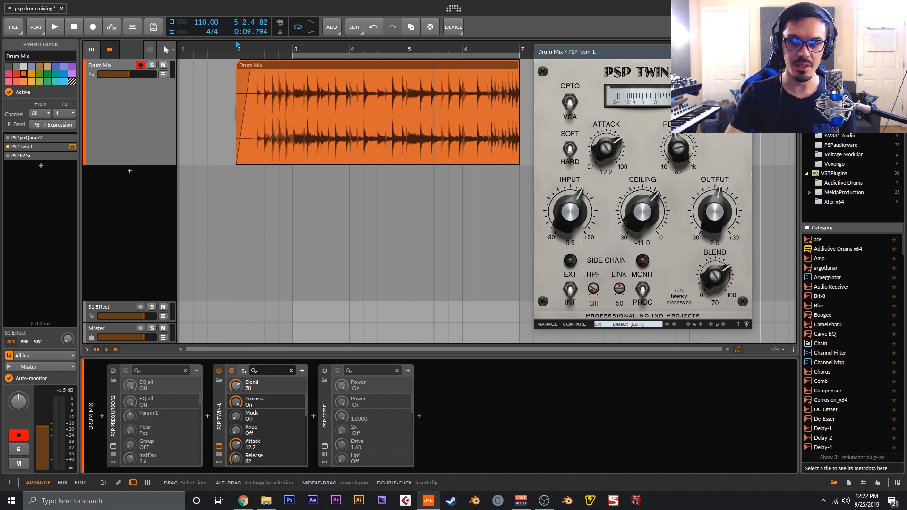
left_click(740, 52)
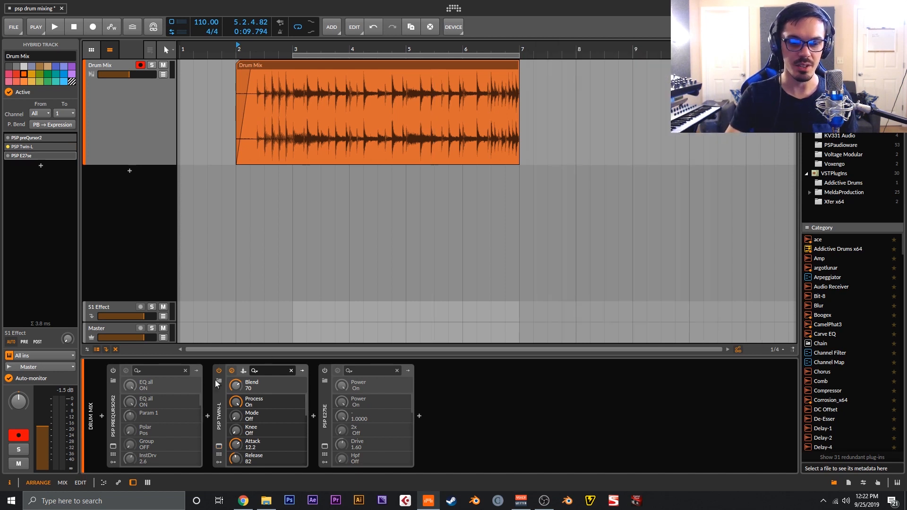
Enable PSP preQursor2 and open its window to examine the analog, filter gain and saturation settings
left_click(113, 371)
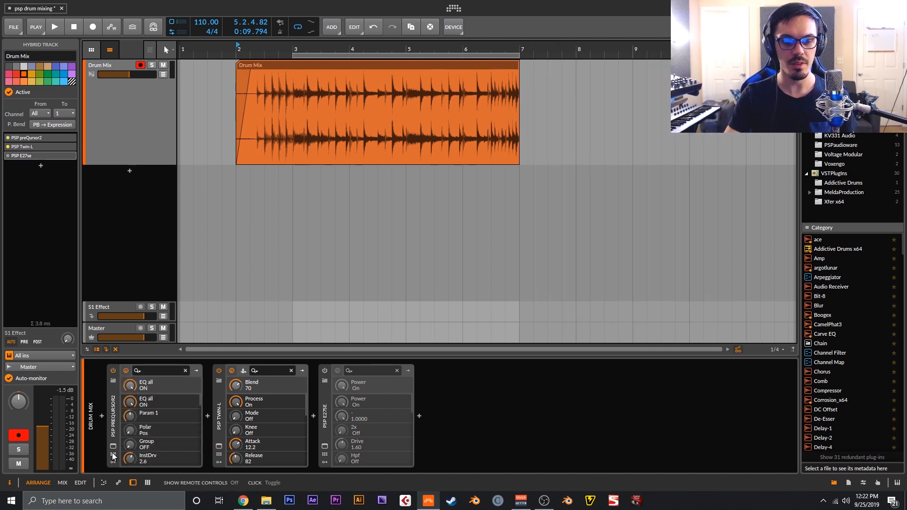
left_click(114, 446)
left_click_drag(381, 202, 389, 156)
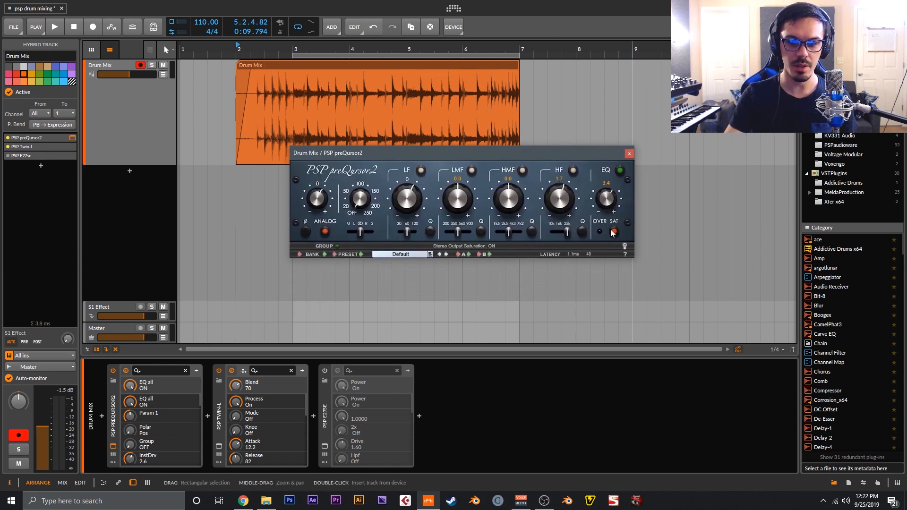
left_click(322, 229)
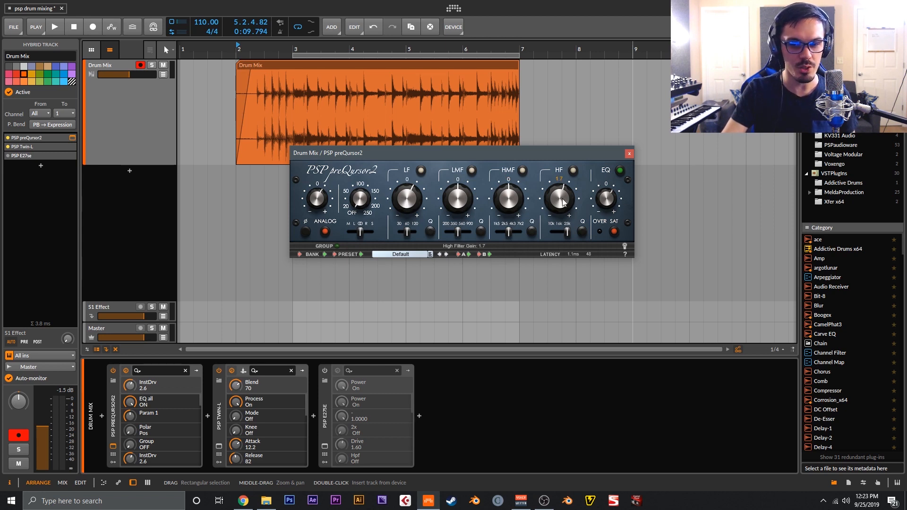
left_click(629, 154)
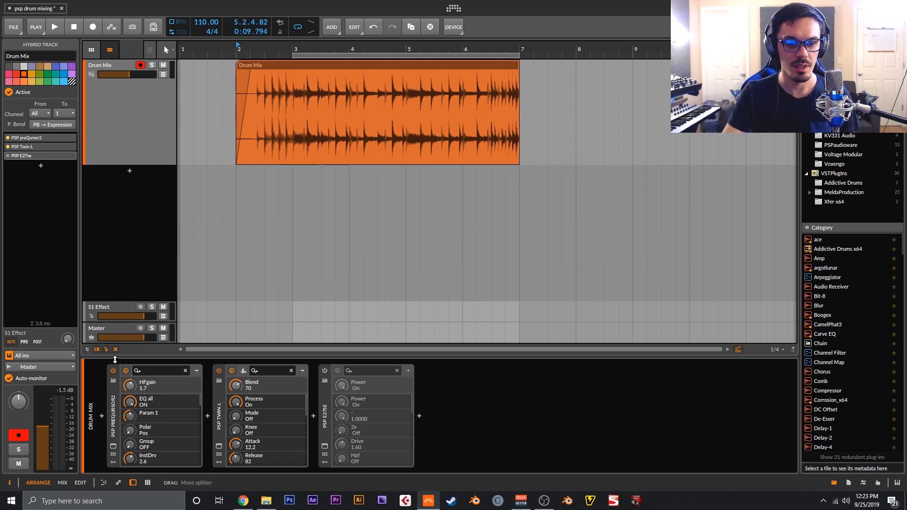
Bypass PSP preQursor2 and re-enable it while the loop plays to compare the sound, and stop playback
left_click(114, 369)
key("space")
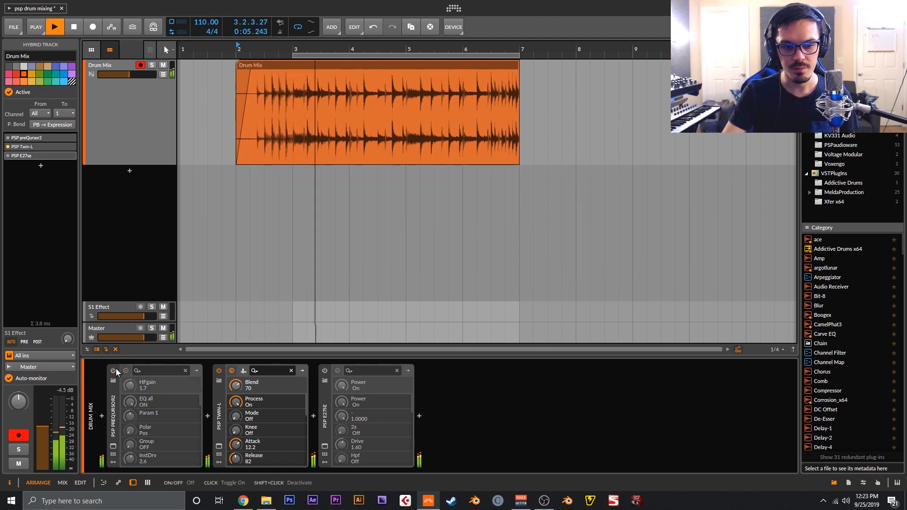
left_click(114, 370)
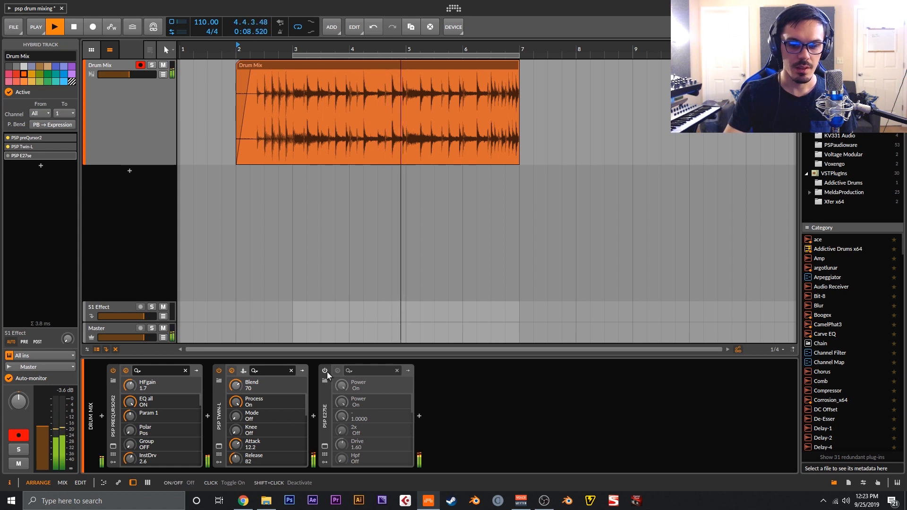
key("space")
Enable PSP E27se and open its window to examine the drive, output and EQ settings, closing it when finished
left_click(325, 446)
left_click(324, 370)
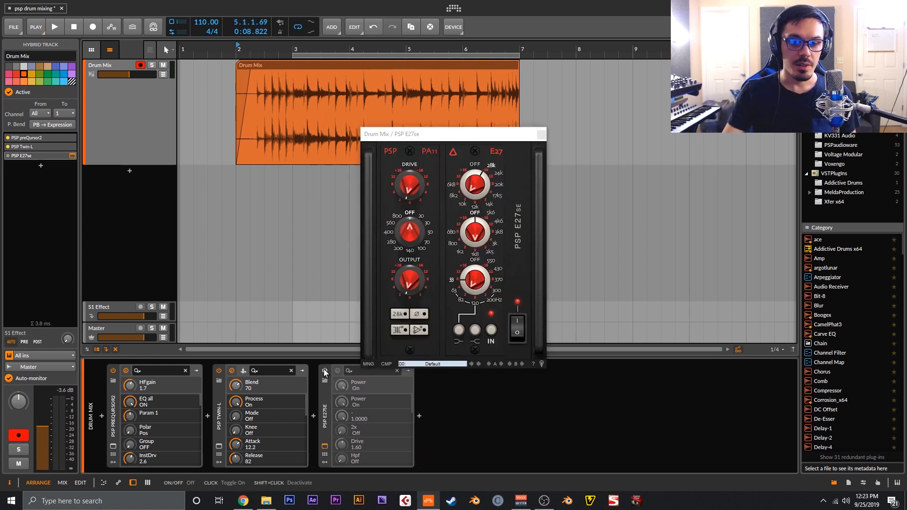
left_click_drag(433, 130, 585, 62)
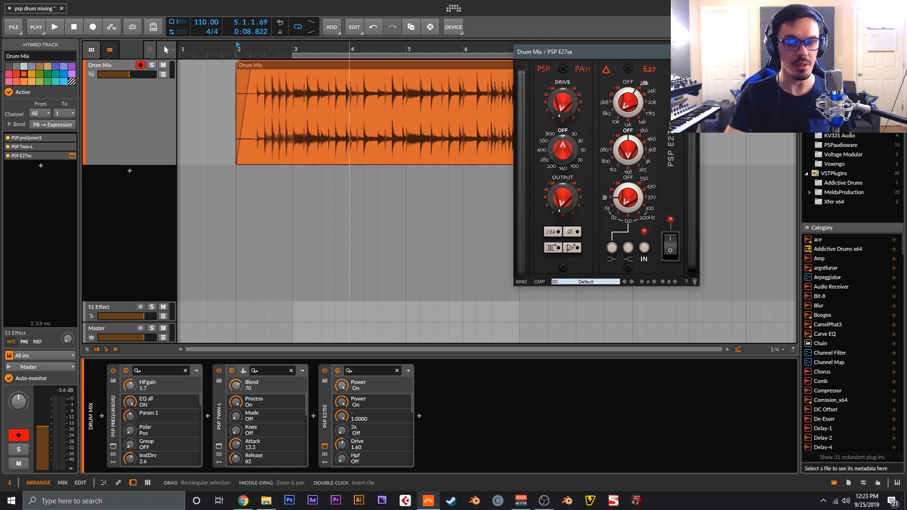
left_click(692, 51)
Compare the playing loop with PSP E27se bypassed and re-enabled, and stop playback
left_click(325, 370)
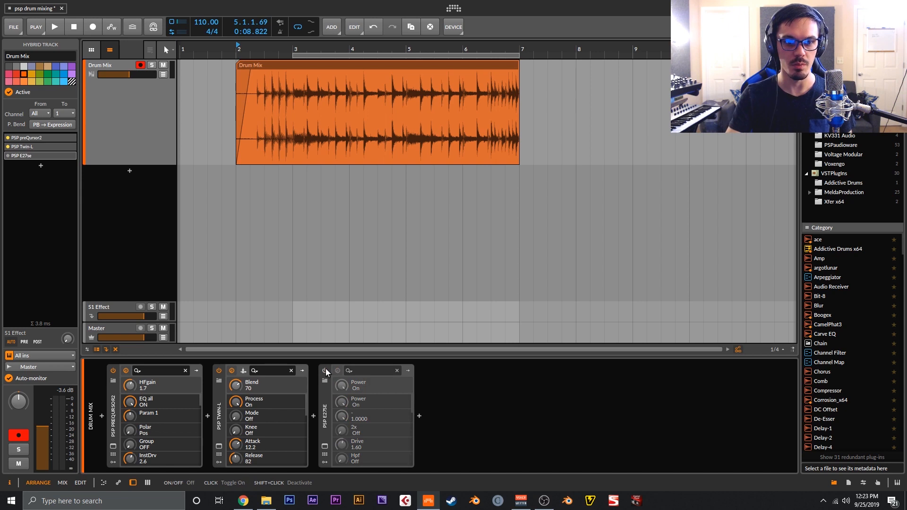
key("space")
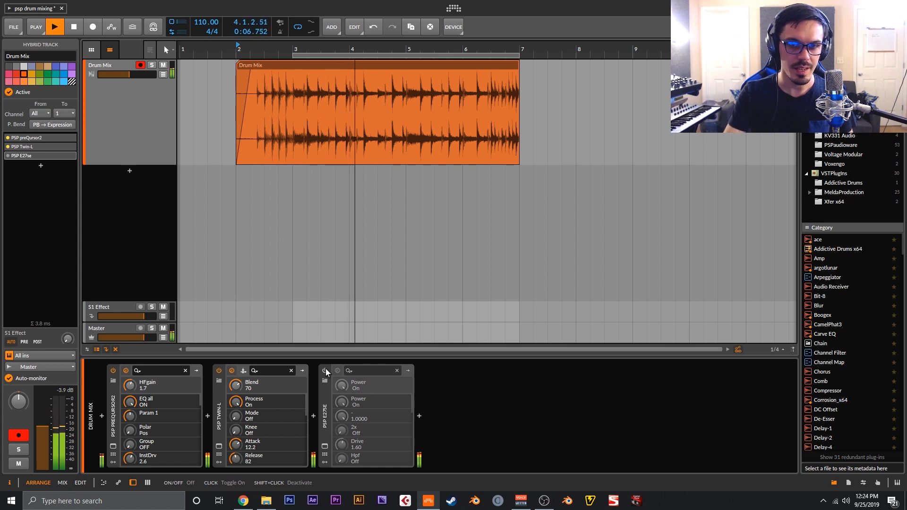
left_click(325, 370)
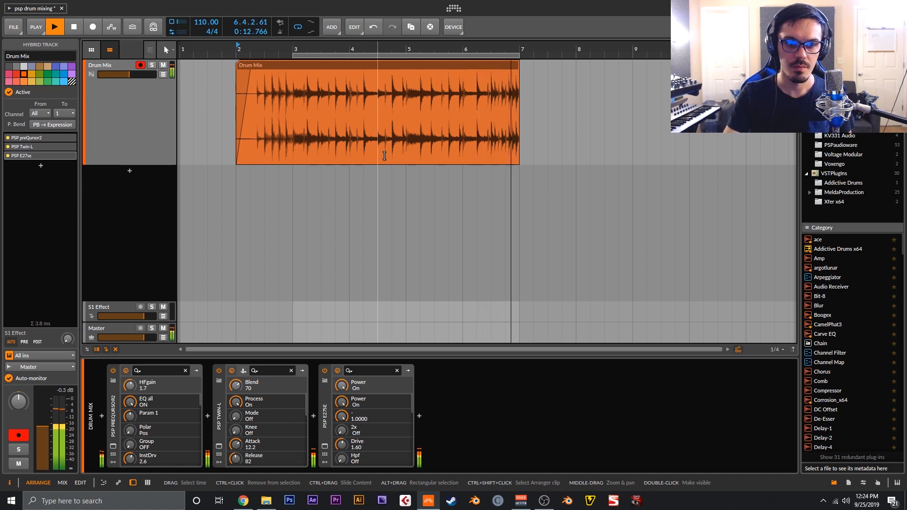
key("space")
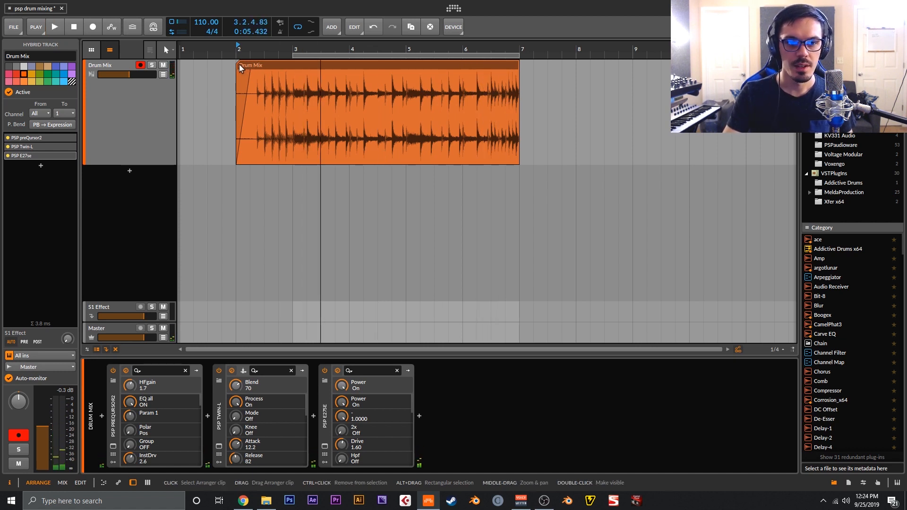
Trim the start of the Drum Mix clip to bar 3 and remove its fade-in
left_click_drag(238, 65, 268, 74)
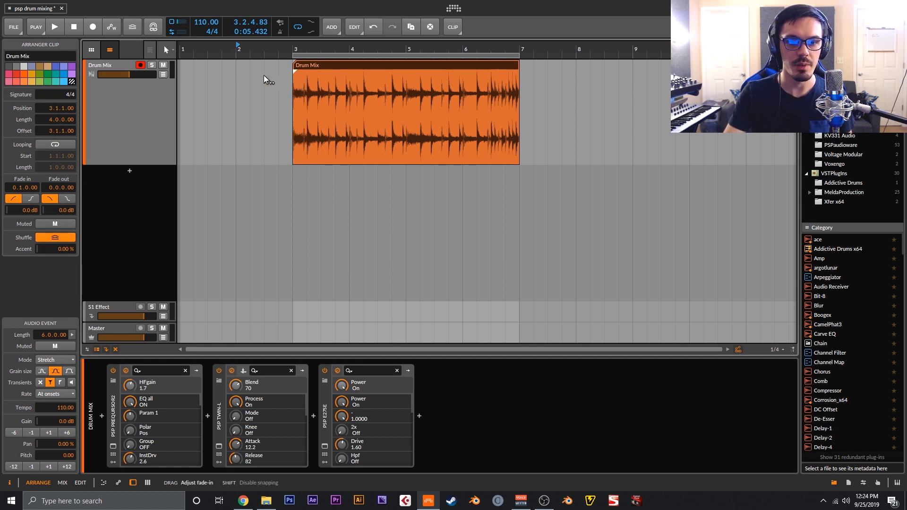
key("minus")
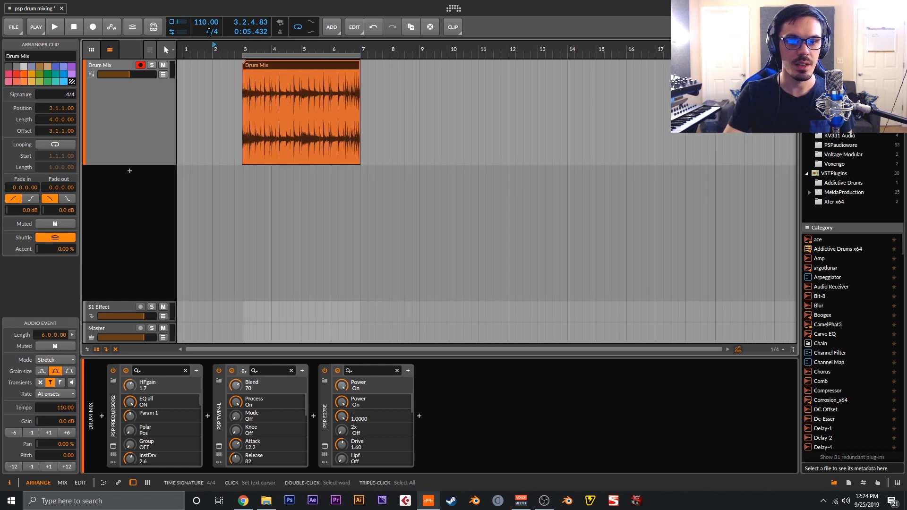
Set the tempo to 160 BPM and compare the playing loop with all three PSP plug-ins bypassed and re-enabled
left_click_drag(207, 22, 207, 17)
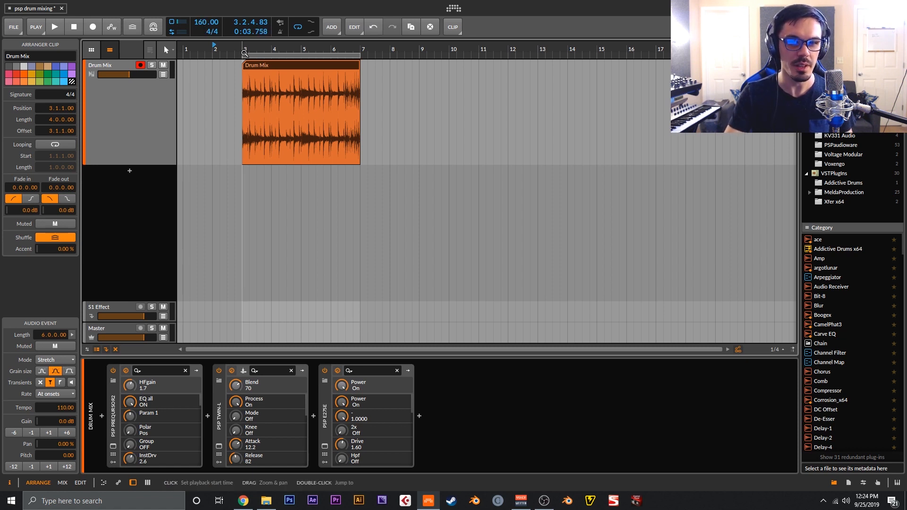
key("space")
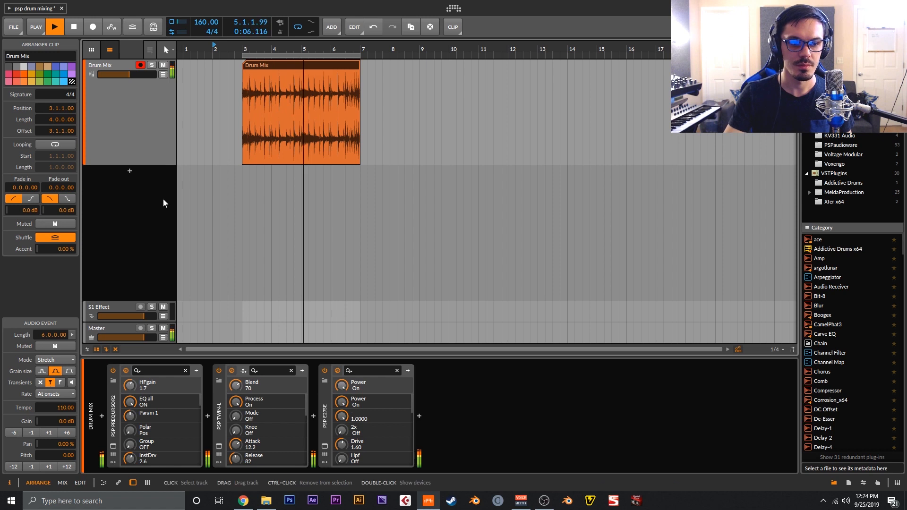
left_click(114, 367)
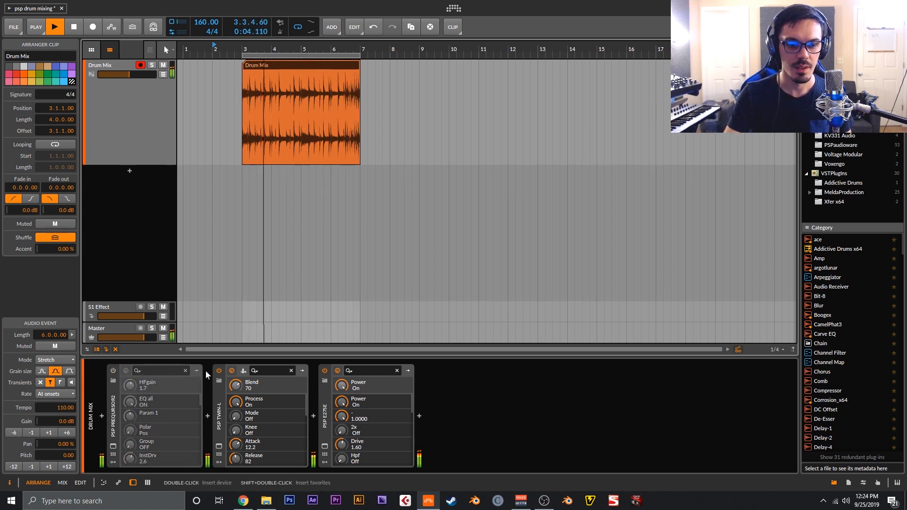
left_click(218, 370)
left_click(325, 370)
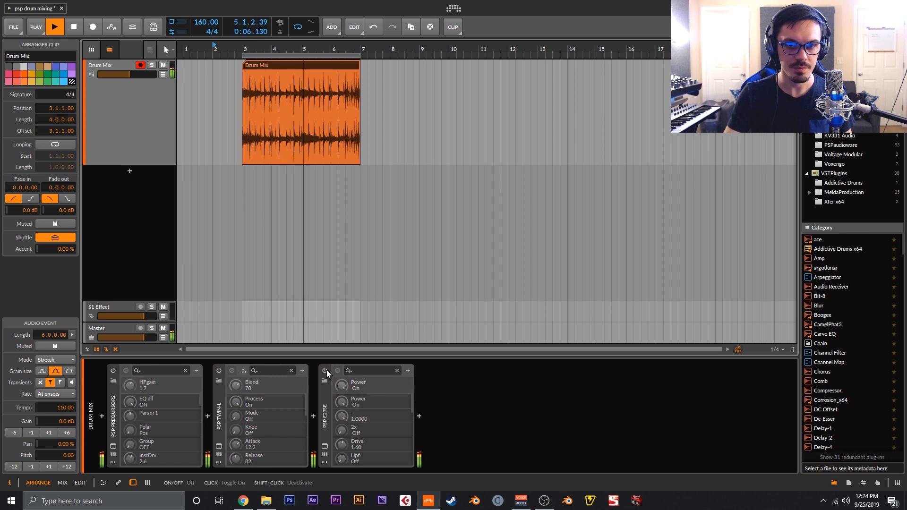
left_click(325, 409)
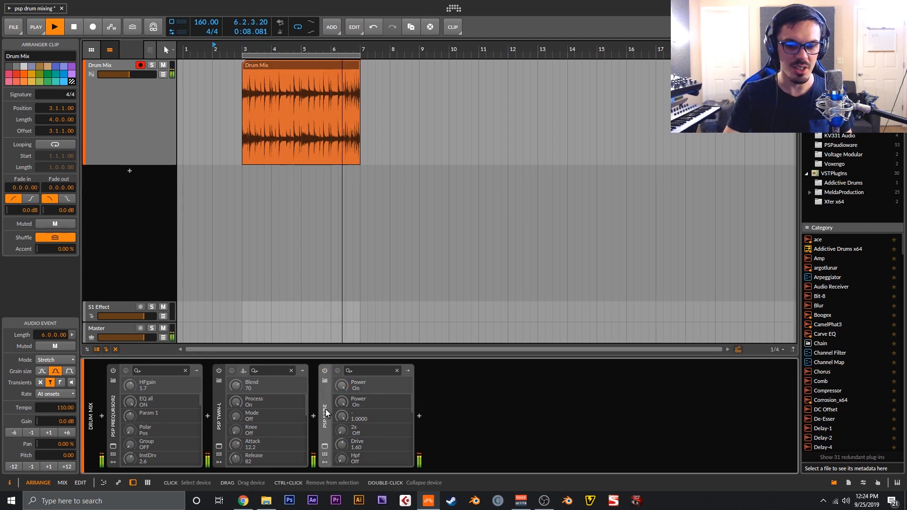
left_click(324, 371)
left_click(218, 370)
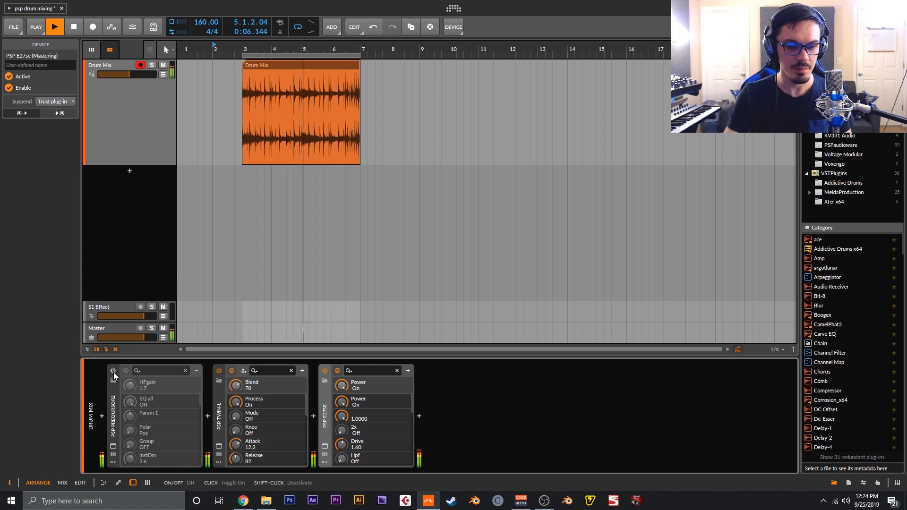
left_click(114, 371)
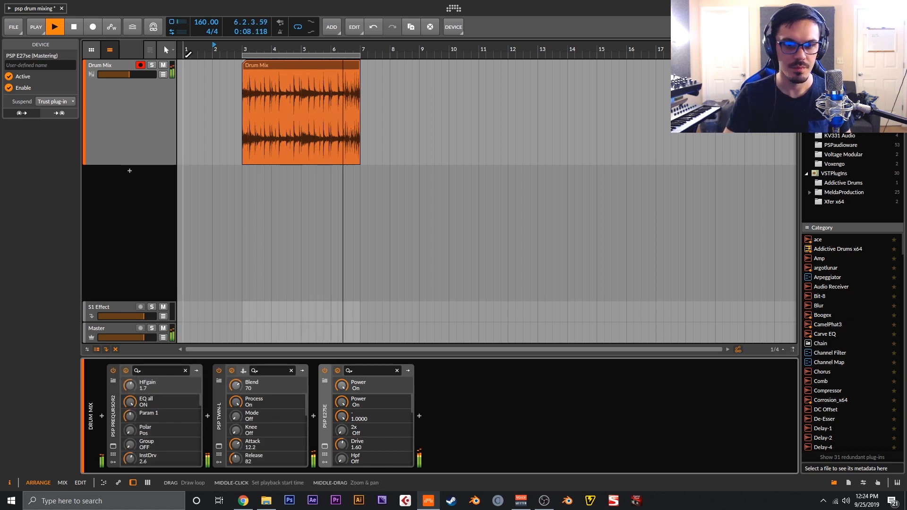
key("space")
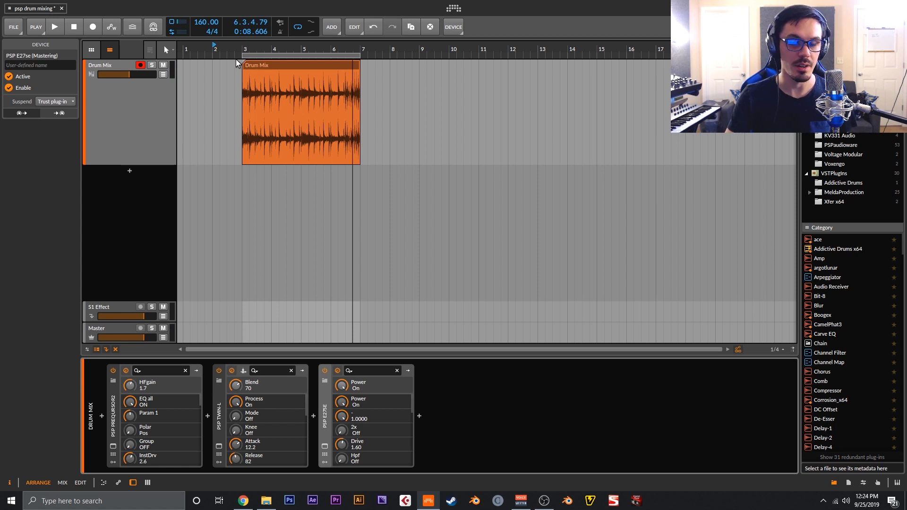
Set the project tempo to 115 BPM and move the playback start to bar 3
left_click(287, 66)
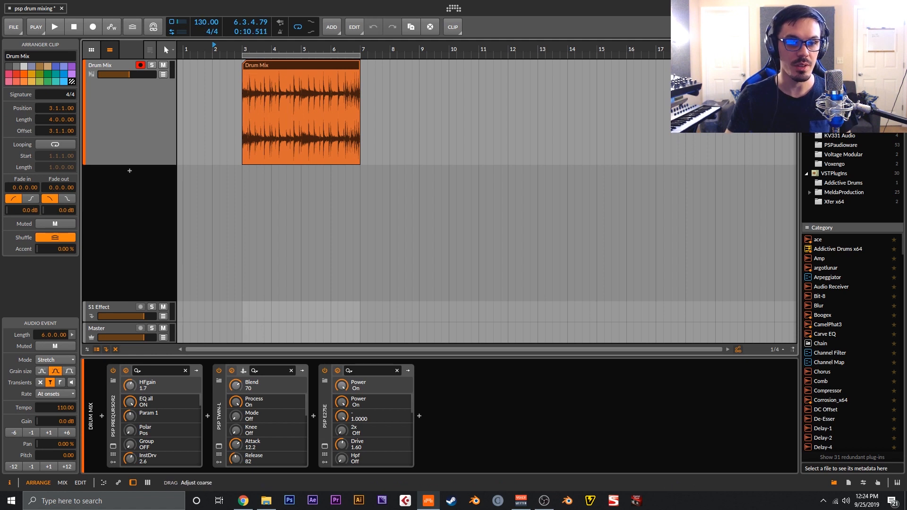
left_click_drag(200, 20, 200, 23)
left_click(244, 49)
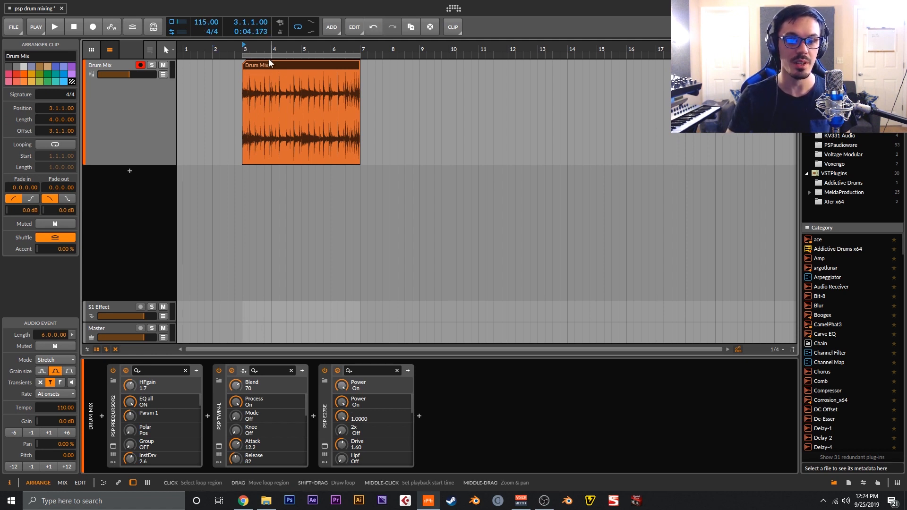